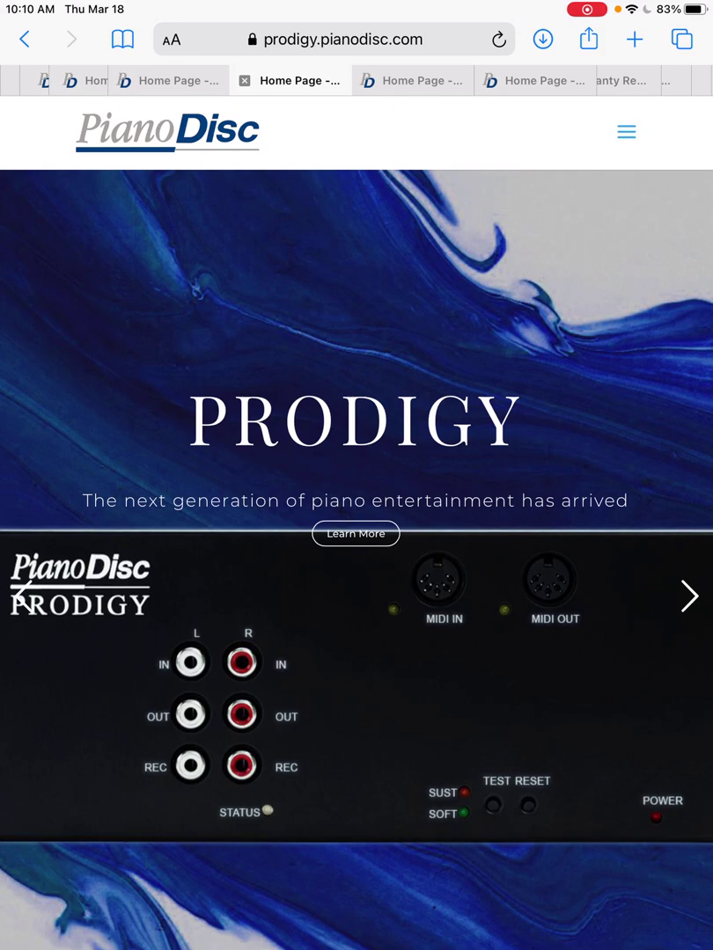
# Go to the PianoDisc Music Store and open its Create Account page
pyautogui.click(625, 131)
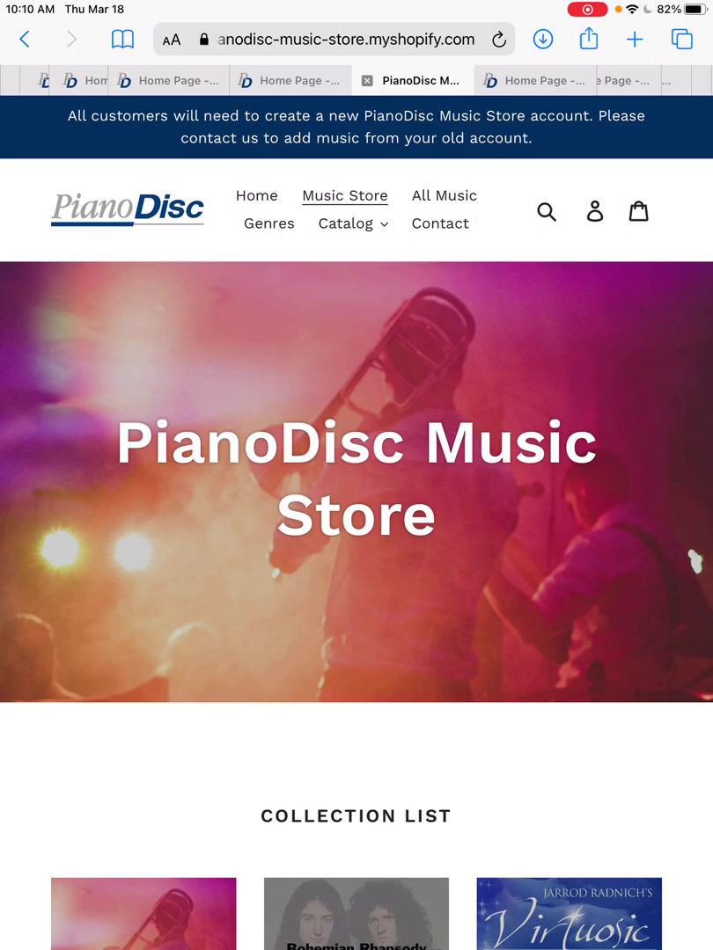
pyautogui.click(595, 211)
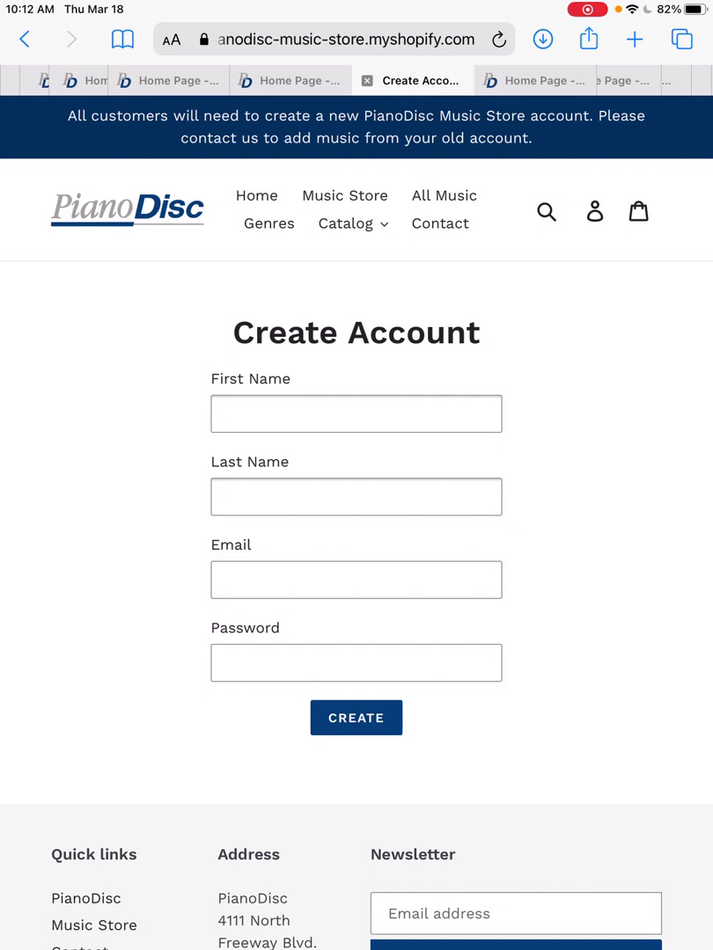
# Switch from the browser to PianoDisc iQ Player and show its Settings page
pyautogui.press('super+h')
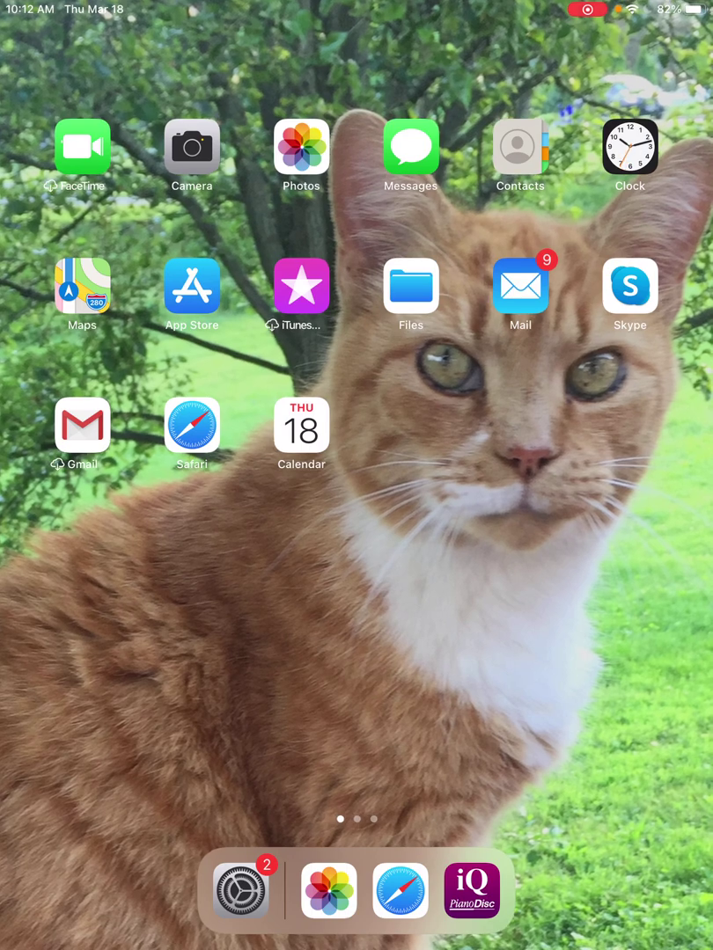
pyautogui.click(471, 891)
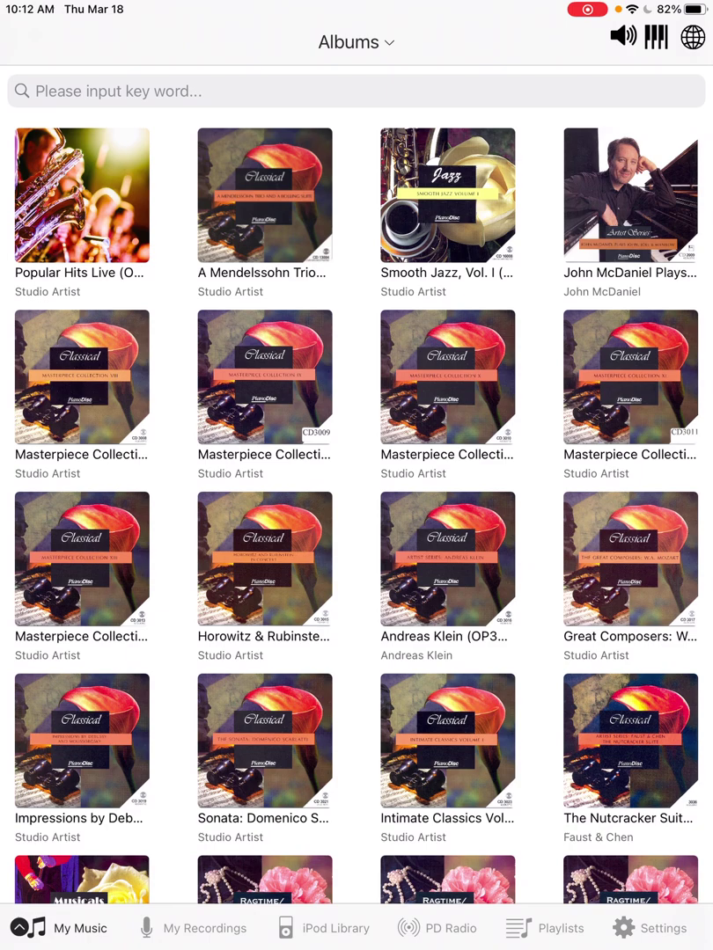
pyautogui.click(651, 928)
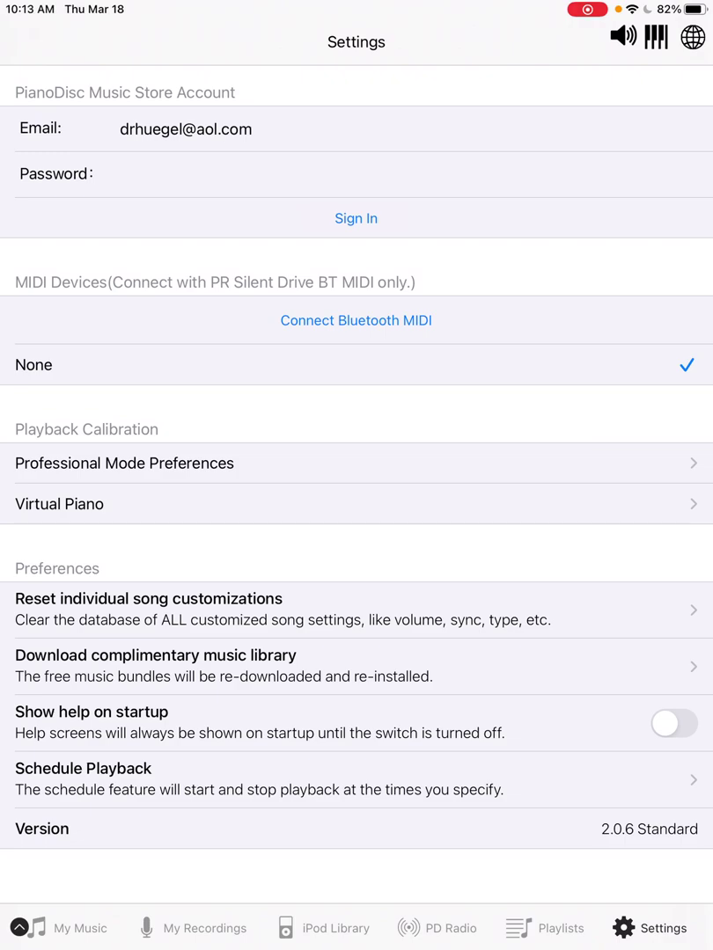
# Sign in to the PianoDisc Music Store account under Settings
pyautogui.click(355, 218)
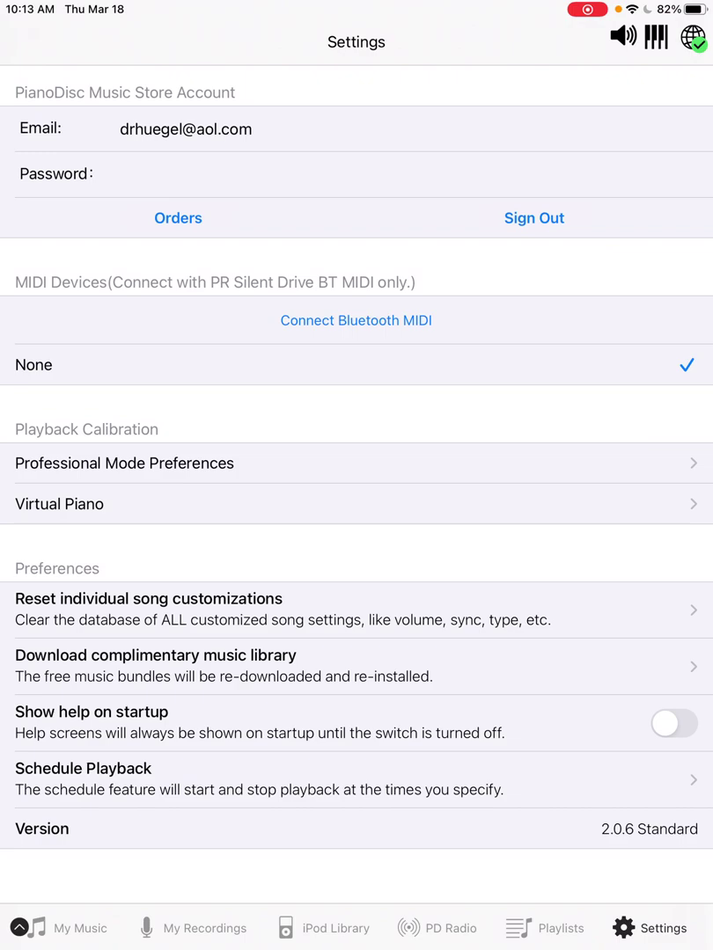
# Download the 'Imagine - John Lennon+' order from My Orders, then close the orders list
pyautogui.click(178, 218)
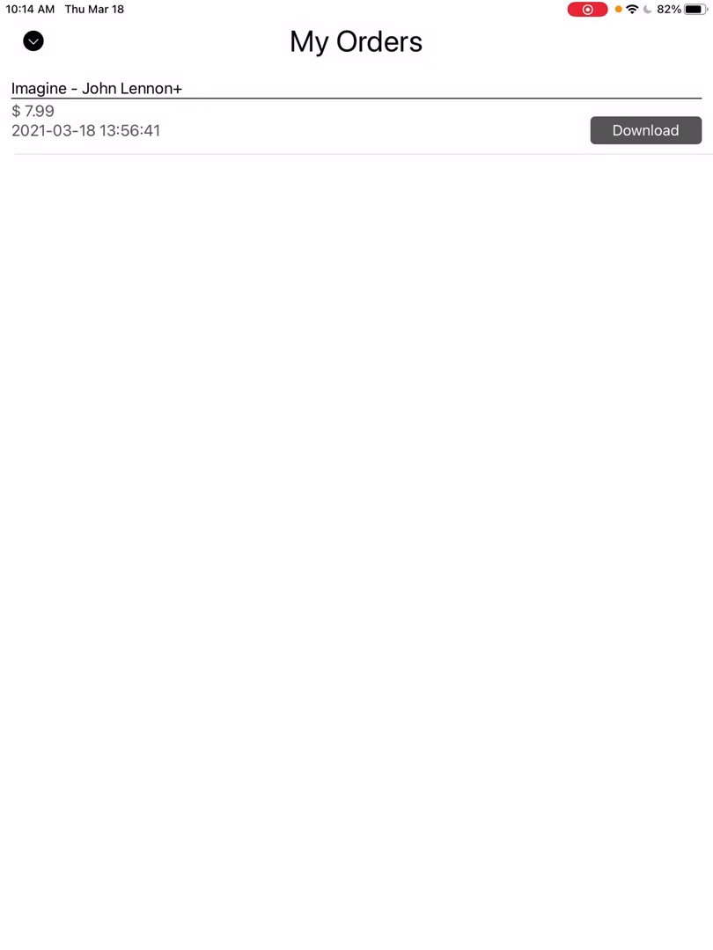
pyautogui.click(33, 40)
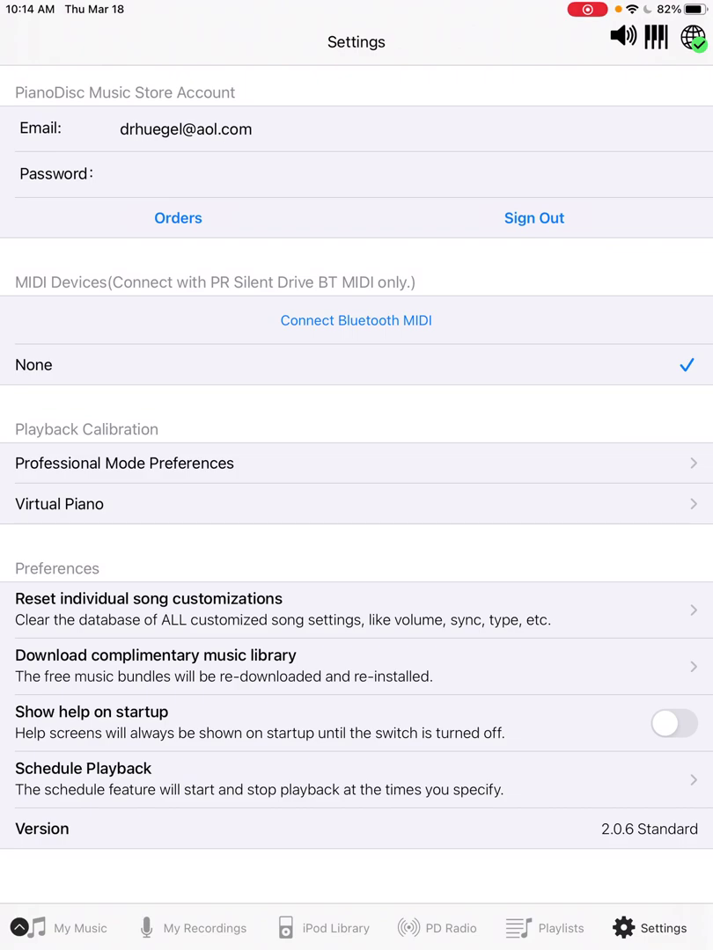
# Open the Imagine album at the bottom of My Music Albums, listing OP9394 Imagine
pyautogui.click(71, 928)
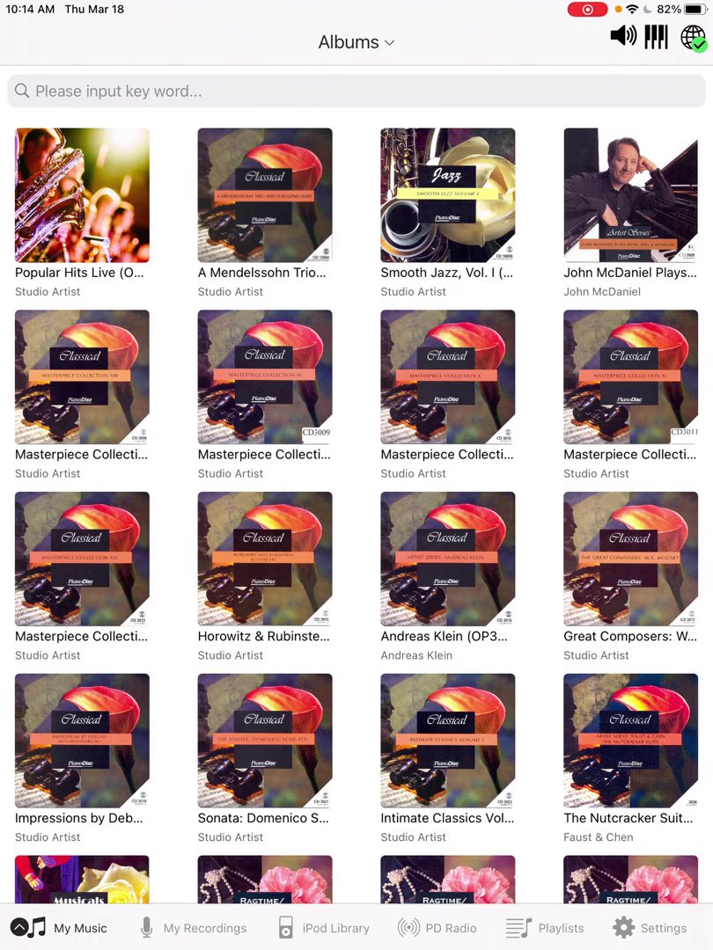
pyautogui.scroll(-10, 357, 484)
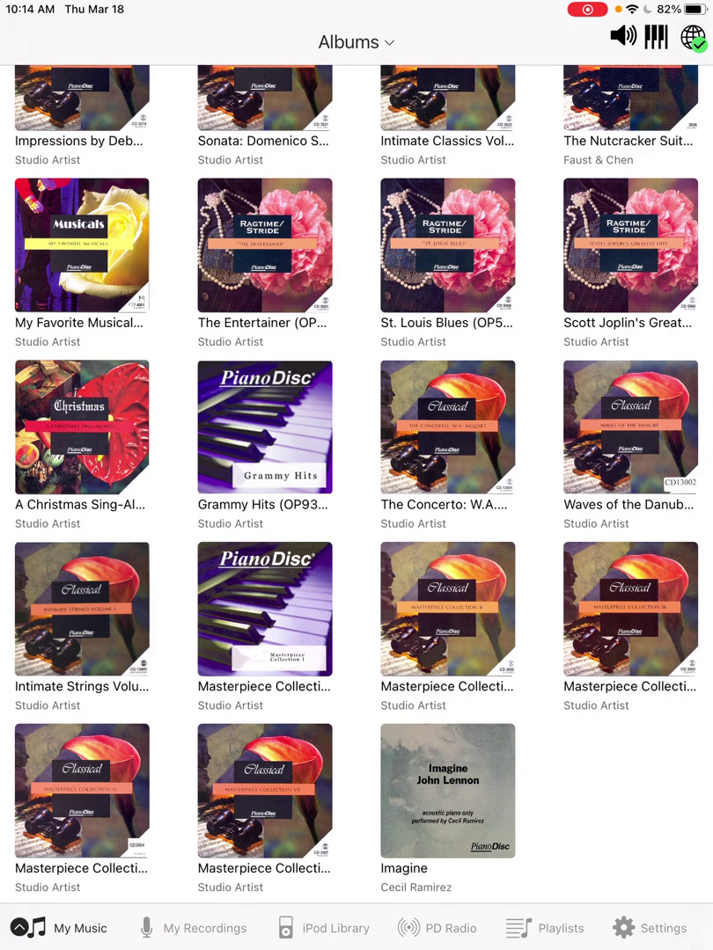
pyautogui.click(447, 790)
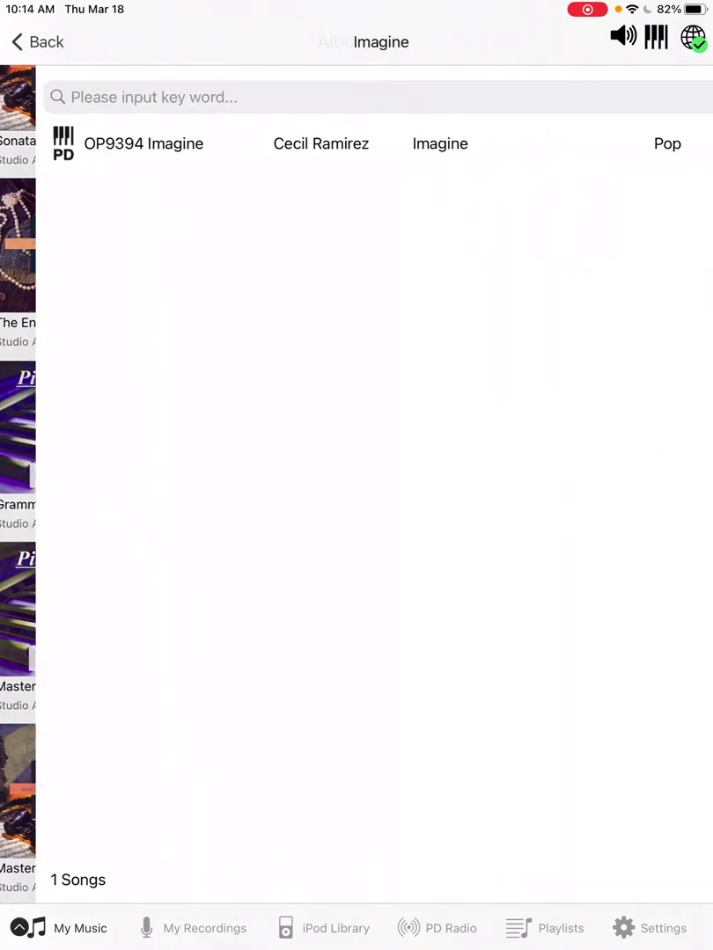